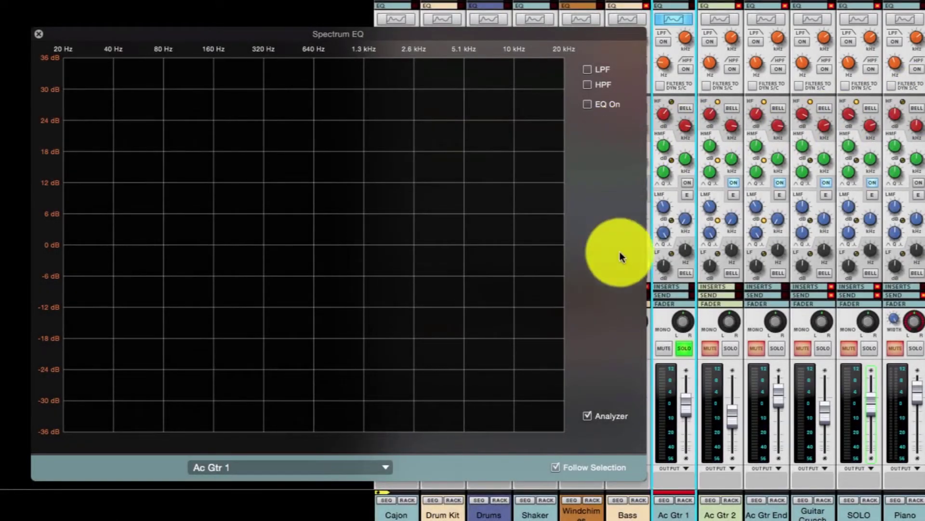
- Enable the Ac Gtr 1 high-pass filter at about 335 Hz and start playback
left_click(687, 68)
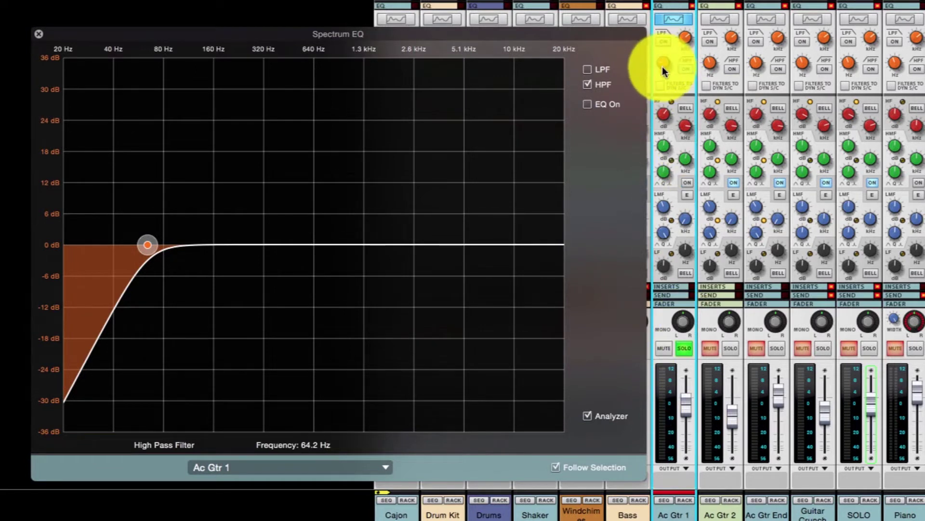
left_click_drag(662, 67, 662, 54)
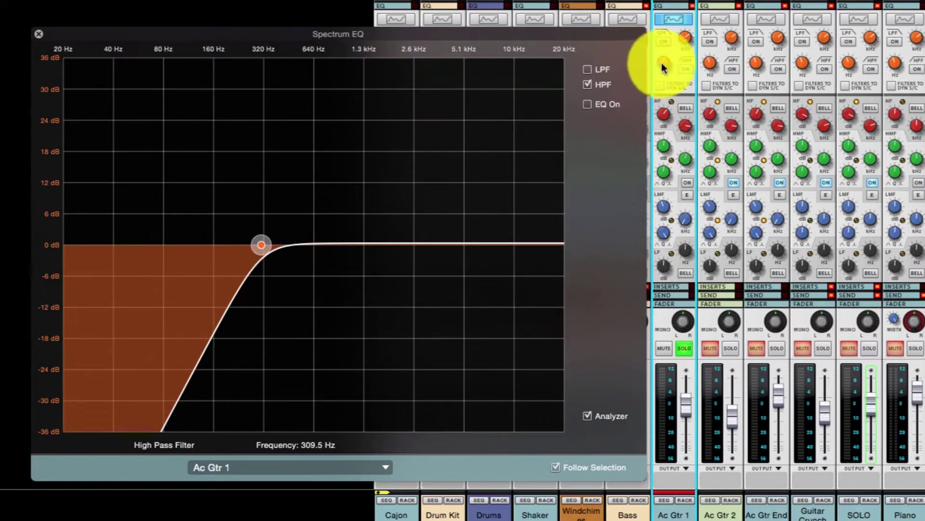
mouse_move(662, 62)
left_mouse_down()
mouse_move(657, 76)
mouse_move(656, 60)
left_mouse_up()
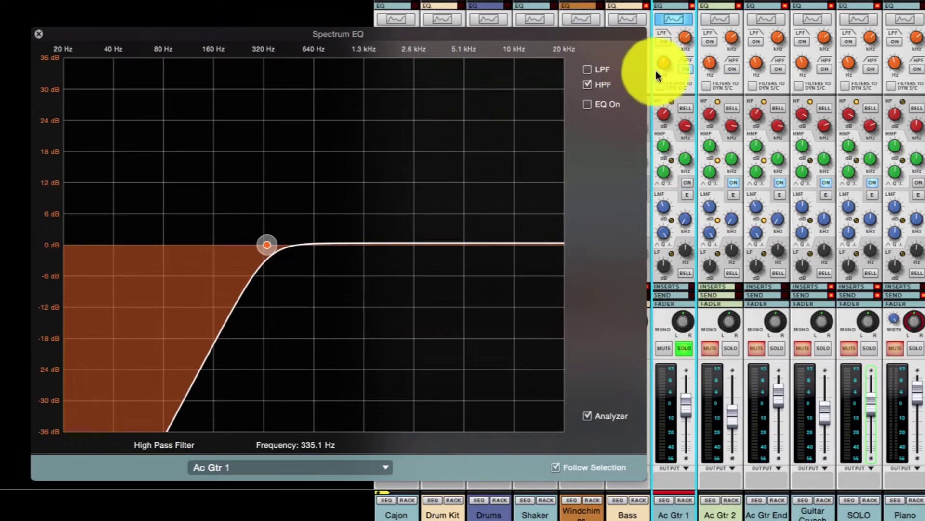
mouse_move(664, 64)
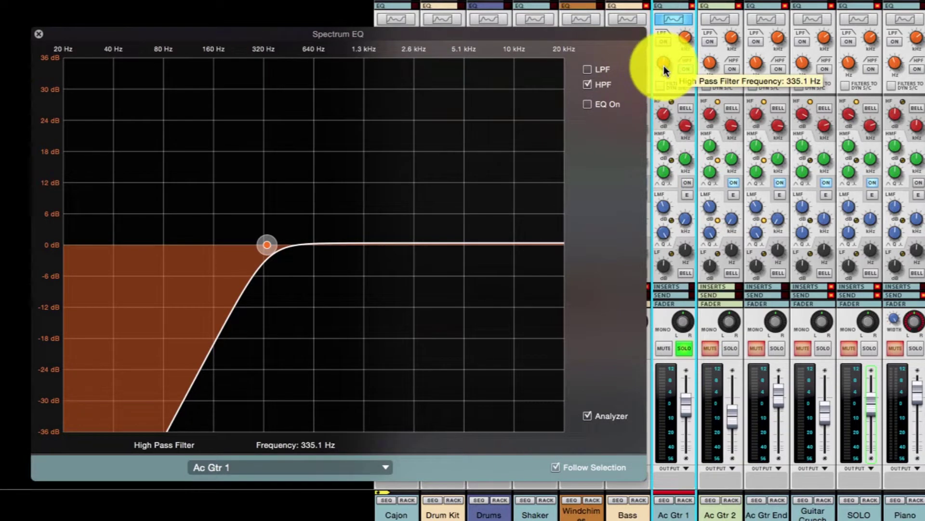
key("space")
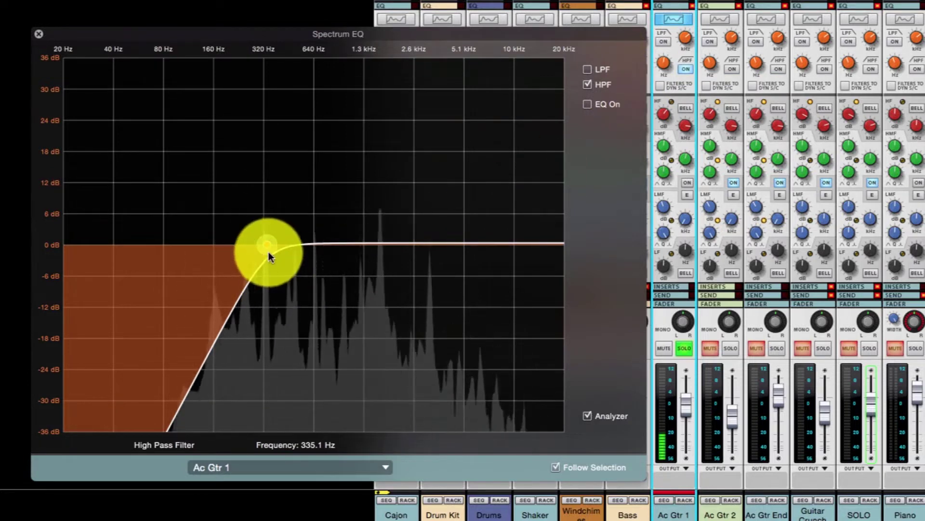
- Drop the Ac Gtr 1 high-pass cutoff to about 69.5 Hz and play again
left_click_drag(662, 62, 663, 76)
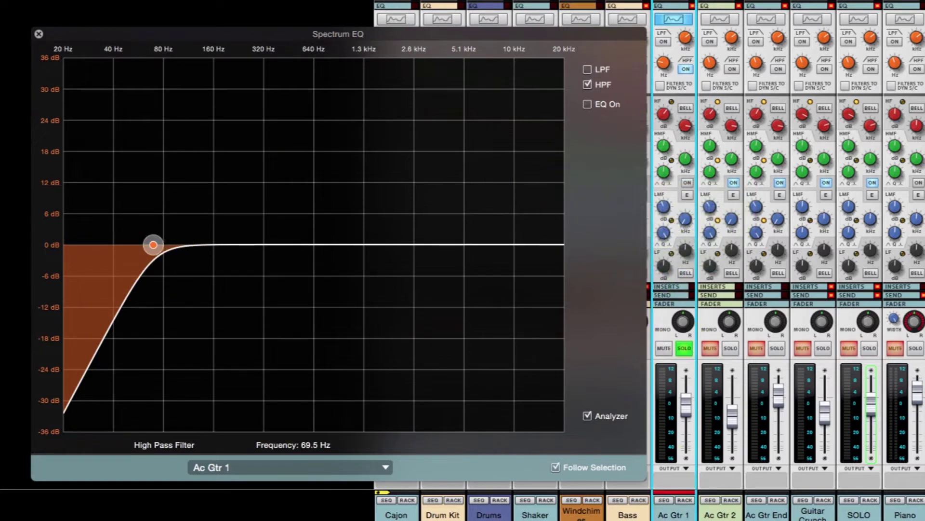
key("space")
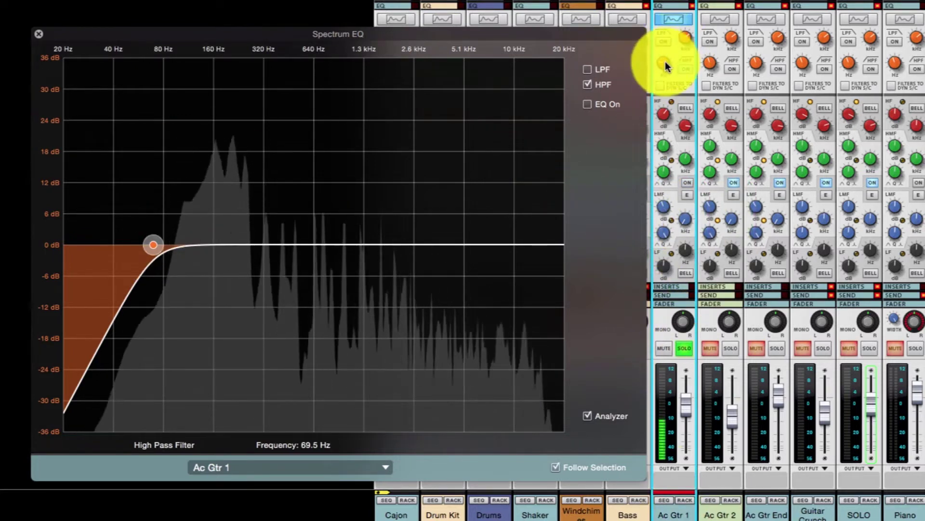
mouse_move(664, 62)
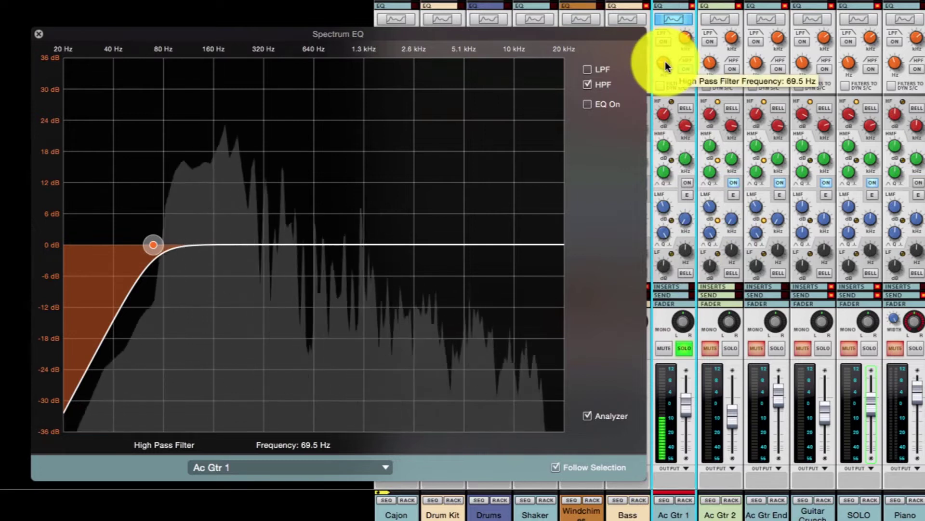
- Scroll the Ac Gtr 1 high-pass cutoff down to 64.2 Hz
scroll(665, 63, "down", 2)
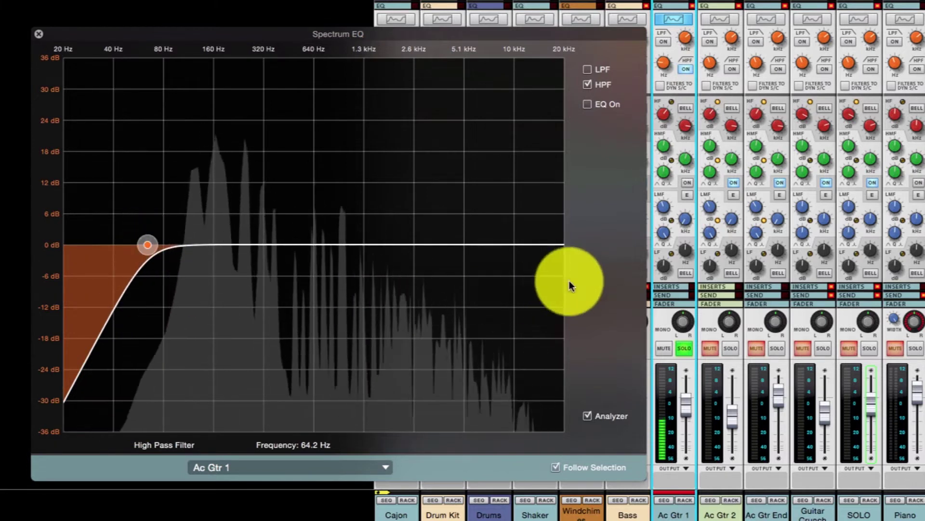
- Switch on the Ac Gtr 1 EQ and check its low-mid, high-mid and high bands
left_click(687, 184)
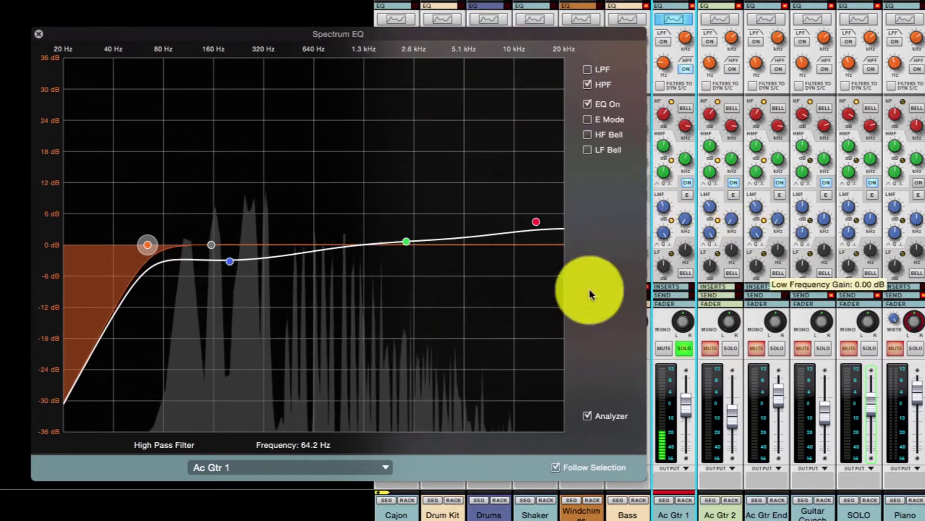
left_click(227, 261)
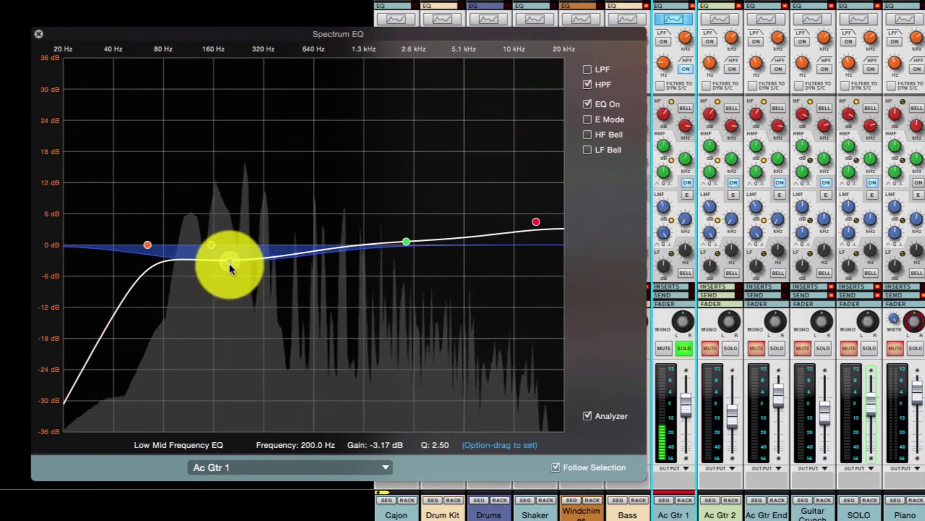
left_click(406, 241)
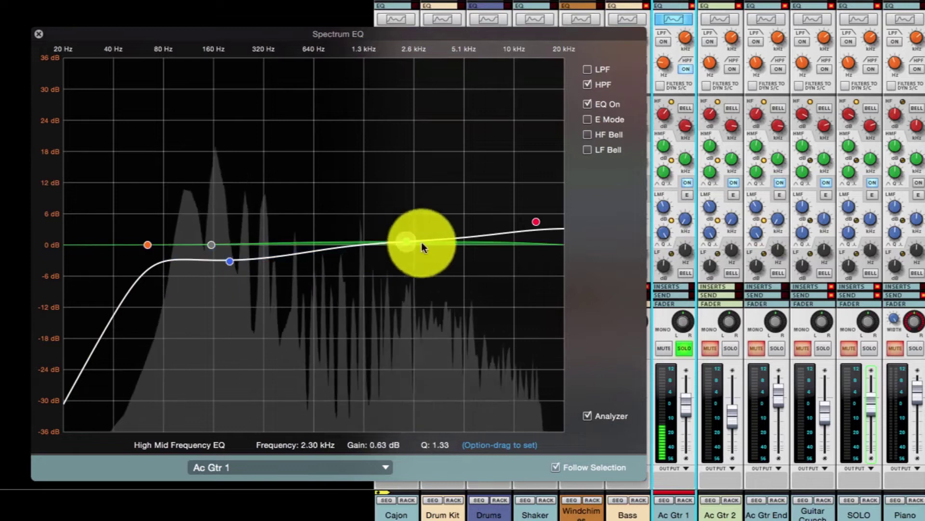
left_click(536, 221)
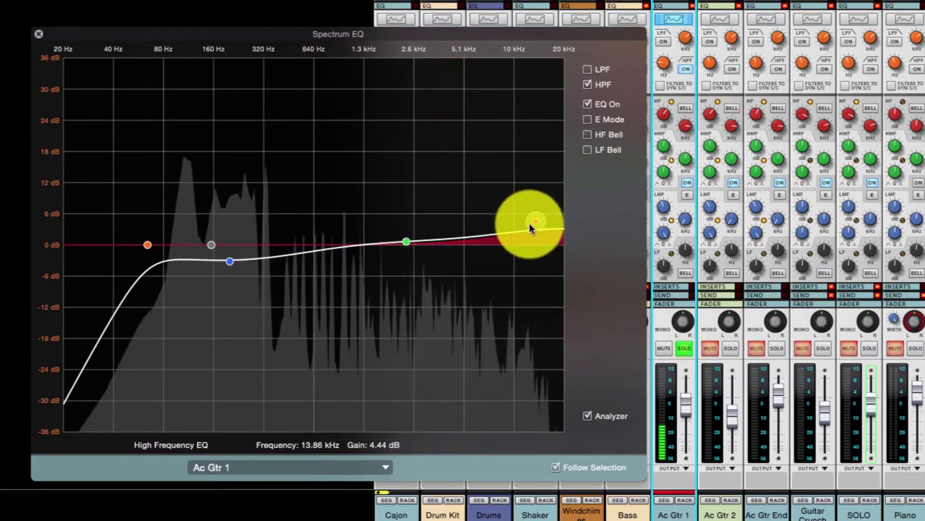
mouse_move(313, 33)
left_mouse_down()
mouse_move(924, 56)
mouse_move(888, 49)
left_mouse_up()
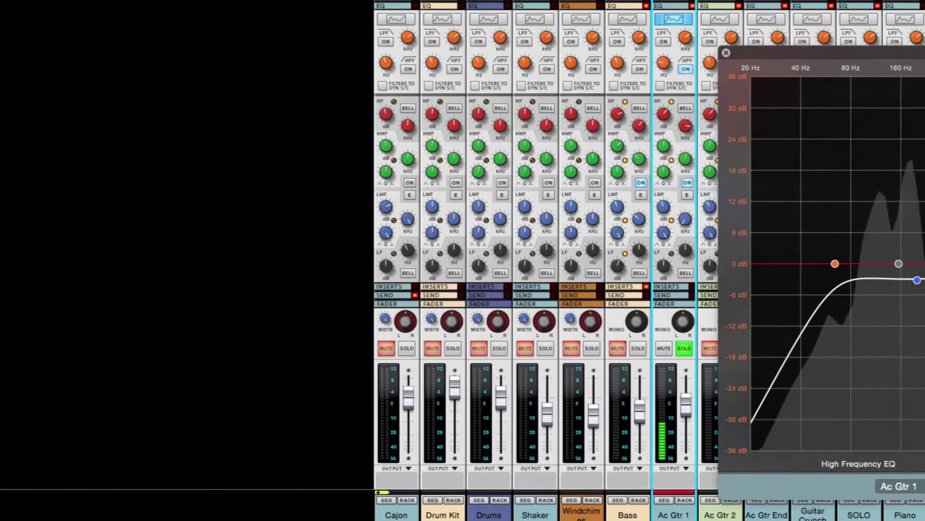
- Select the Bass channel so the Spectrum EQ displays it
left_click(639, 357)
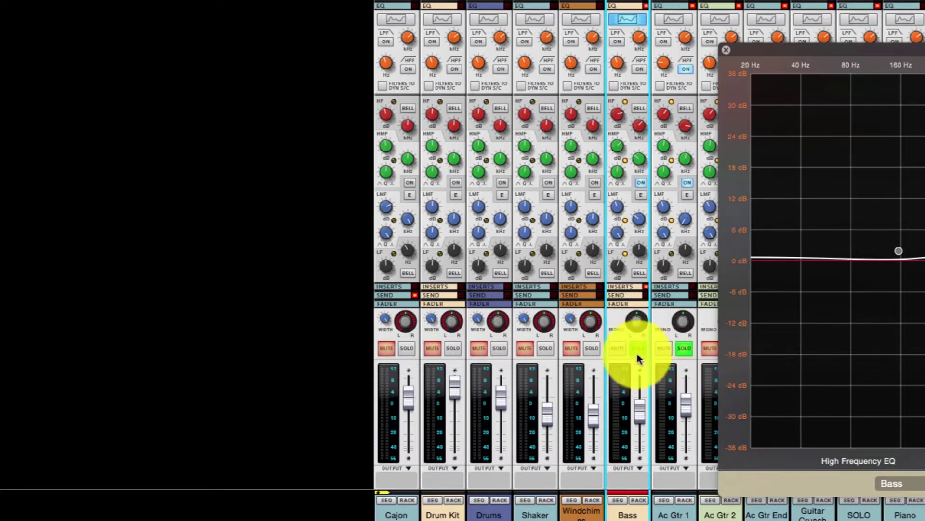
- Start playback and solo Cajon, Drum Kit, Drums, Shaker and Windchimes
key("space")
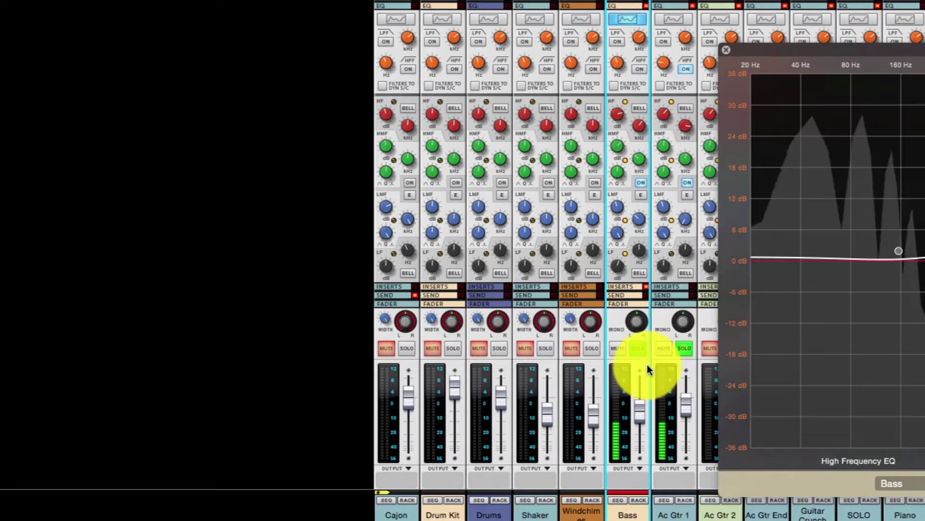
left_click(406, 349)
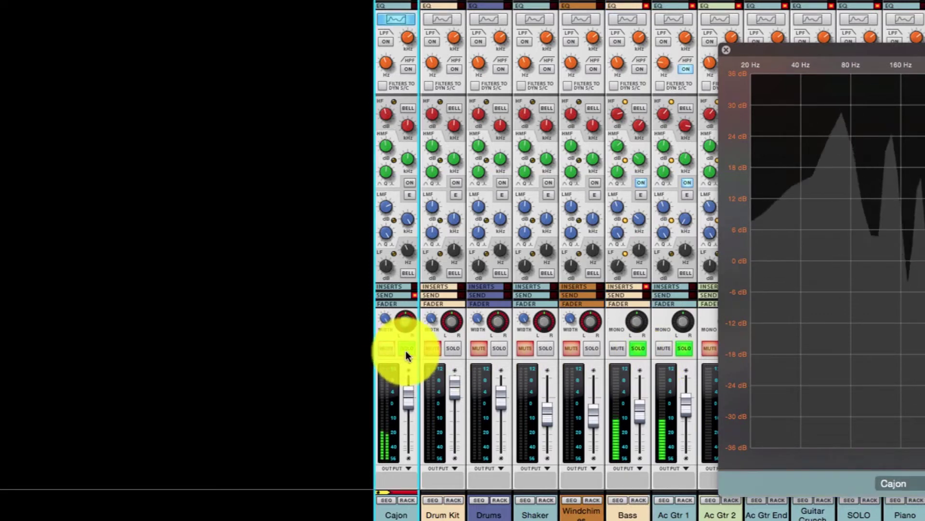
left_click(452, 349)
left_click(498, 348)
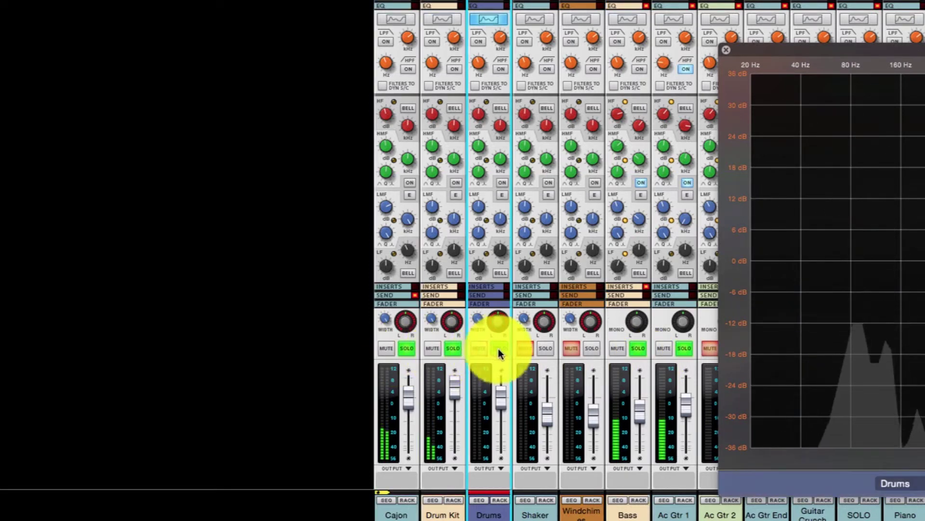
left_click(546, 349)
left_click(588, 350)
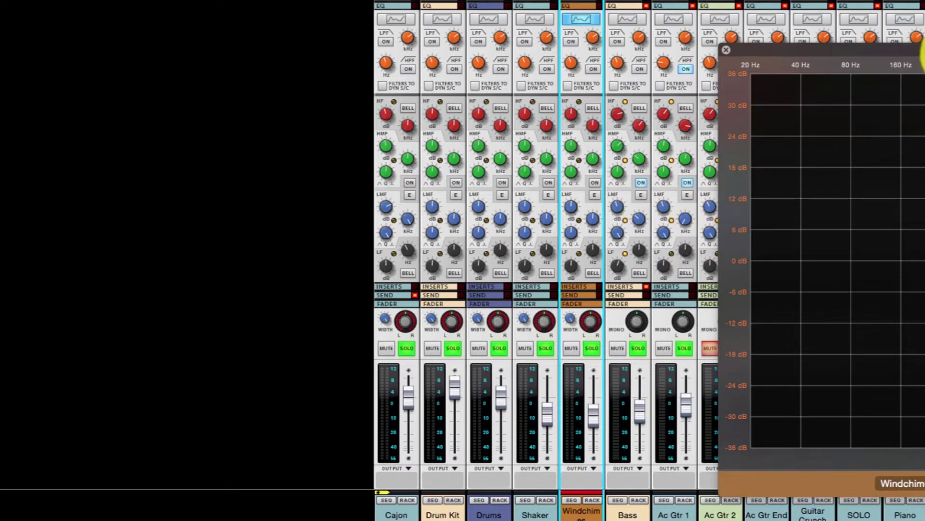
left_click_drag(923, 53, 222, 48)
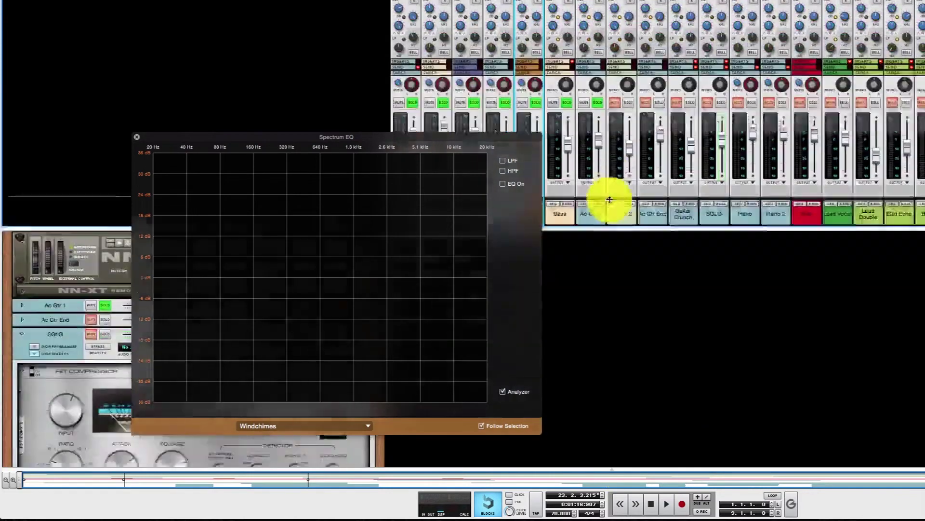
- Enlarge the area below the mixer and close the Spectrum EQ window
left_click_drag(611, 465, 611, 181)
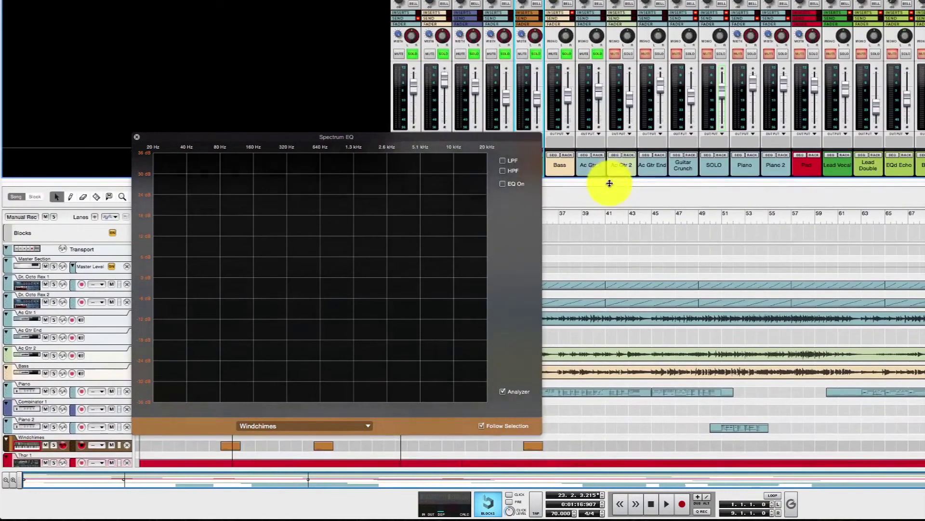
left_click(136, 137)
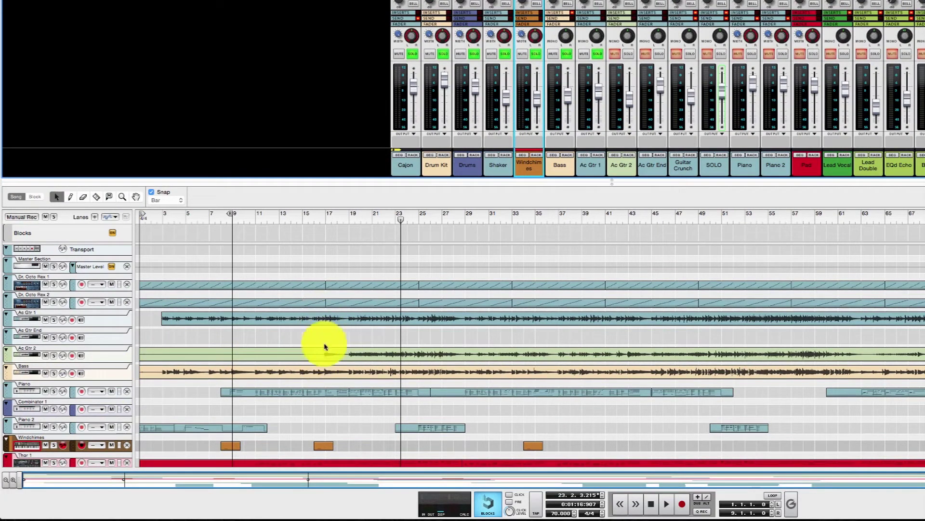
- Play the song from bar 16 with the Ac Gtr 2 channel selected
left_click(314, 219)
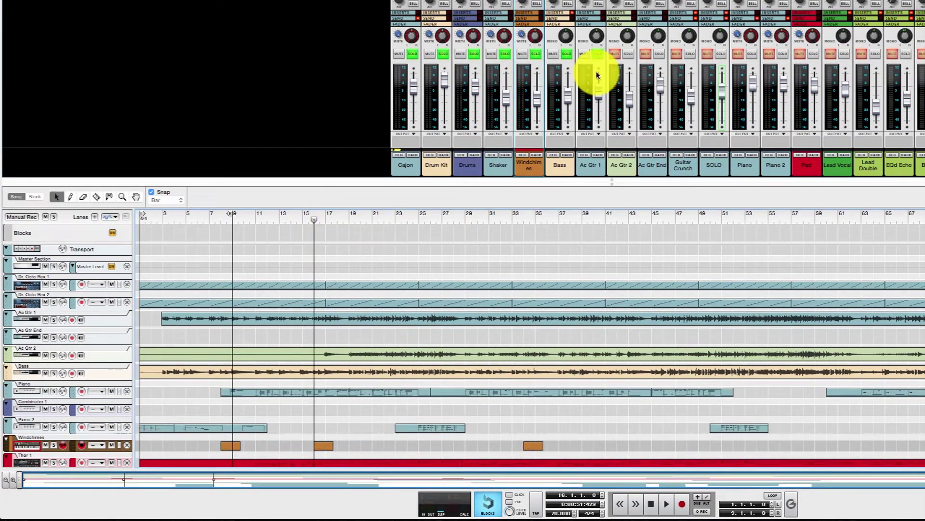
key("space")
left_click(624, 62)
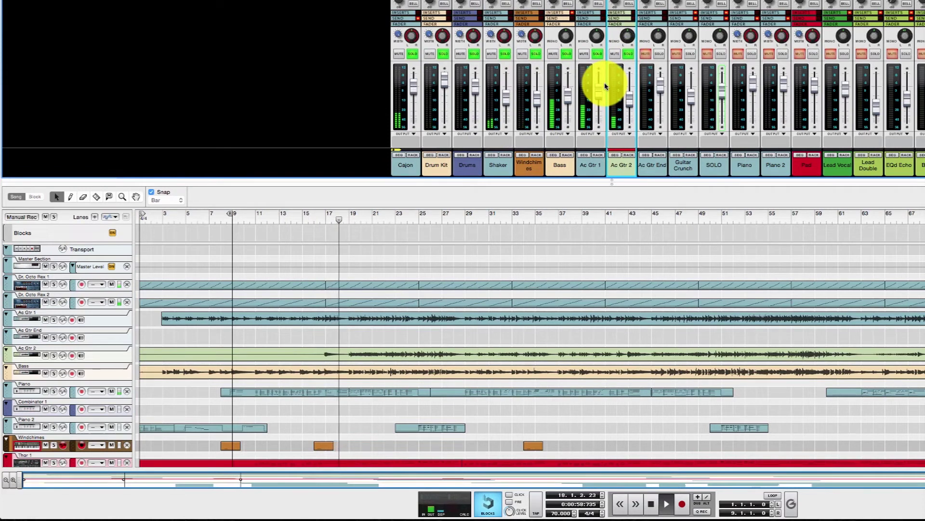
- Unsolo Windchimes, Shaker, Drums, Drum Kit and Cajon
left_click(536, 54)
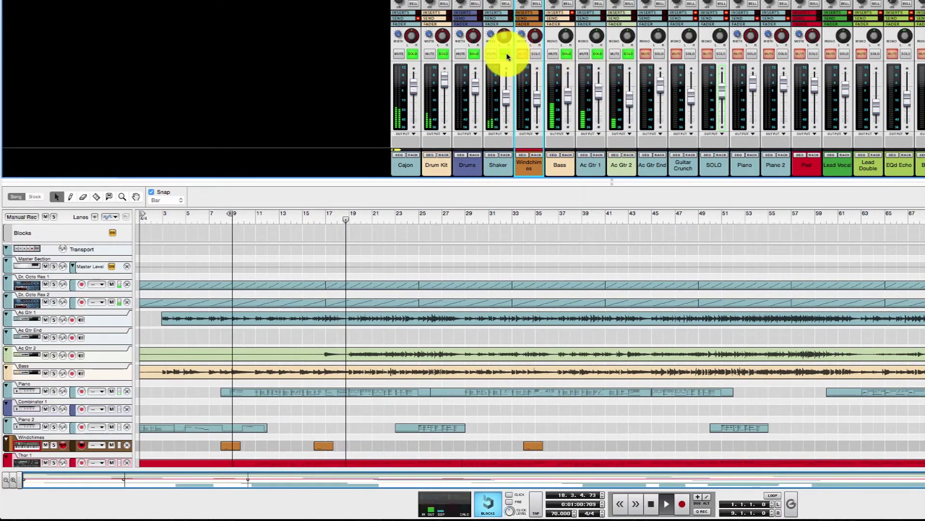
left_click(505, 54)
left_click(475, 54)
left_click(443, 53)
left_click(413, 53)
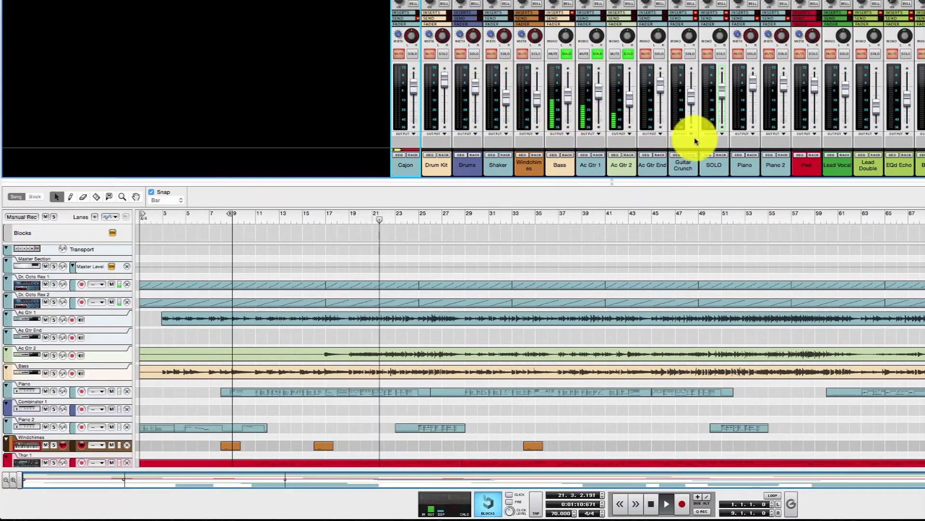
- Stop playback and expand the mixer to reveal the full channel strips
key("space")
left_click_drag(610, 184, 609, 455)
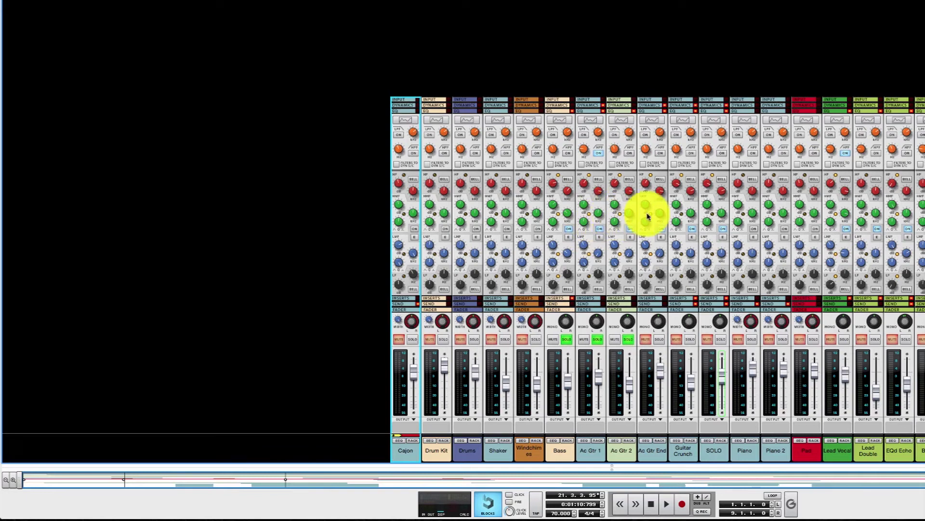
- Copy Ac Gtr 1's filter and EQ settings and paste them onto Ac Gtr 2
right_click(591, 239)
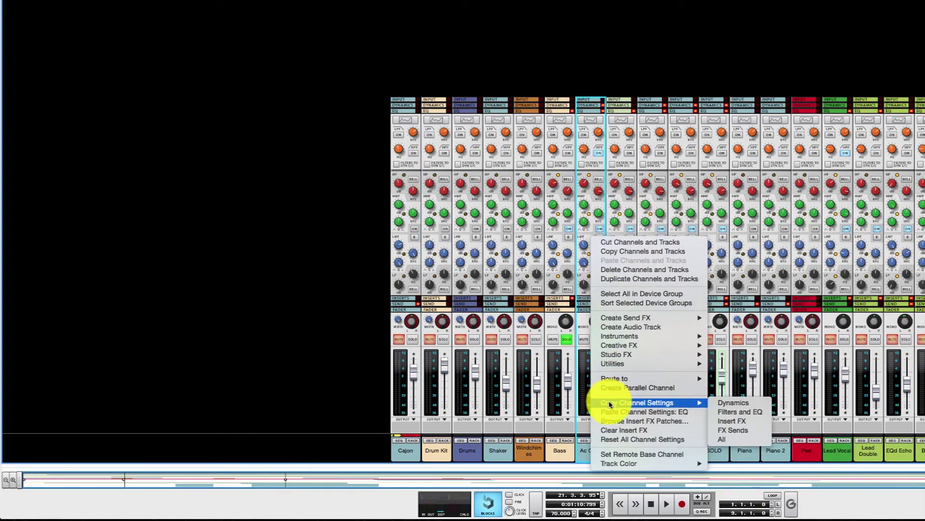
mouse_move(637, 402)
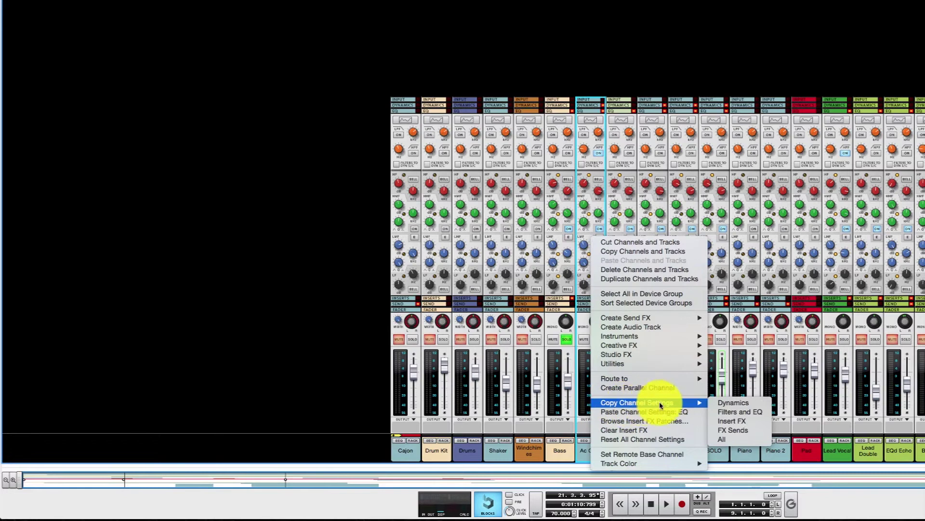
left_click(726, 413)
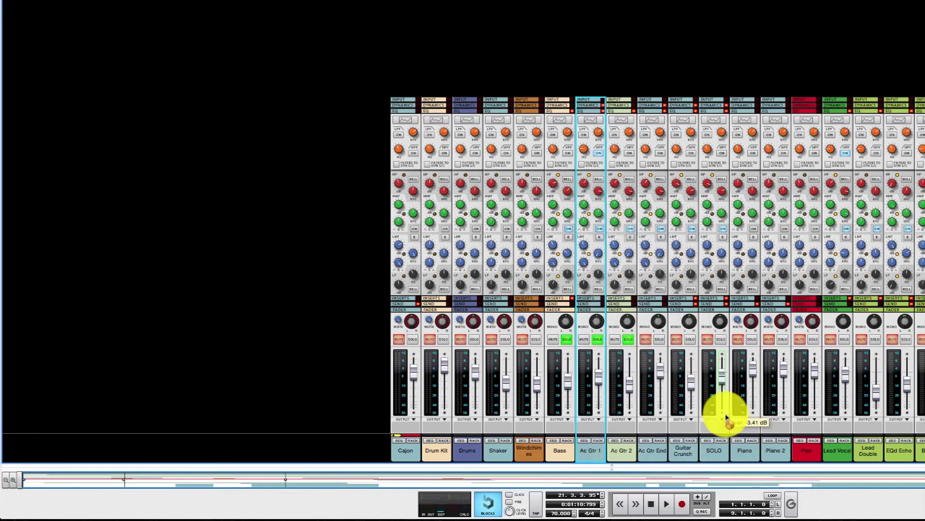
right_click(622, 248)
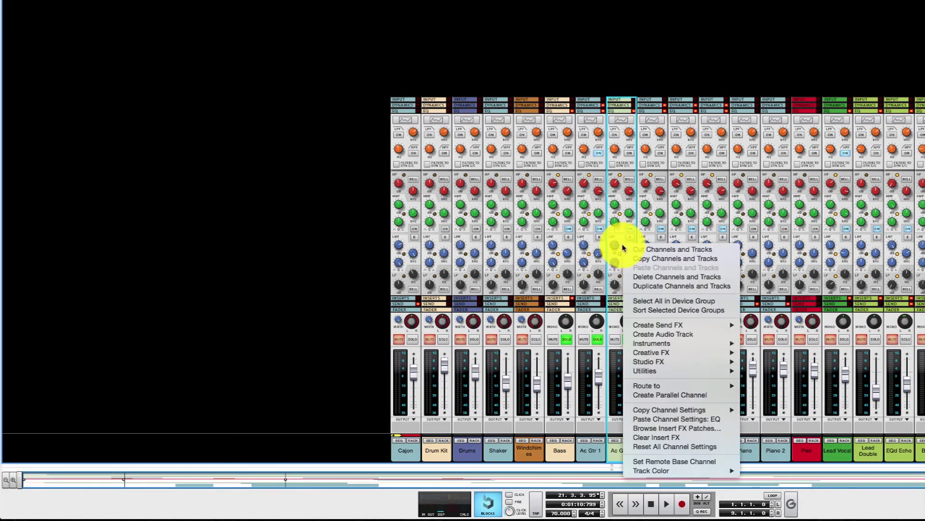
left_click(660, 421)
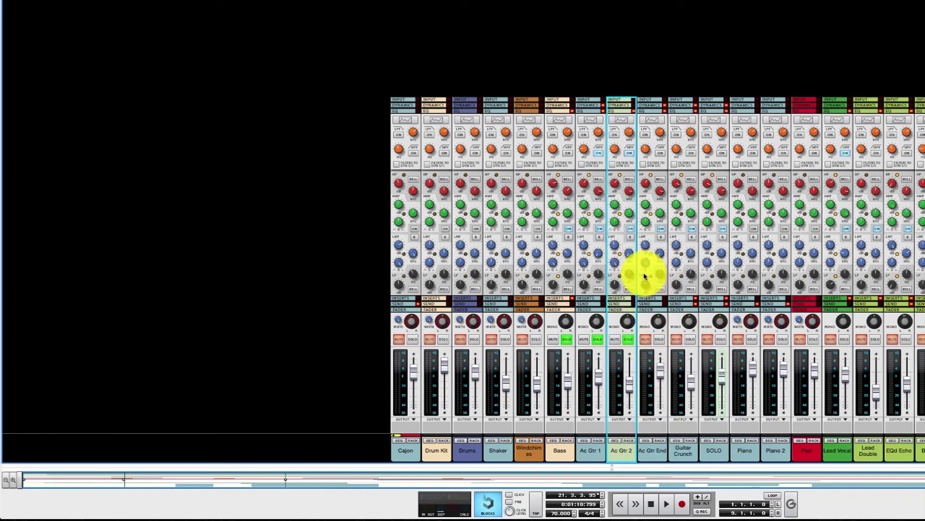
- Paste the same EQ settings onto Ac Gtr End and solo Ac Gtr 2
left_click(645, 276)
right_click(645, 276)
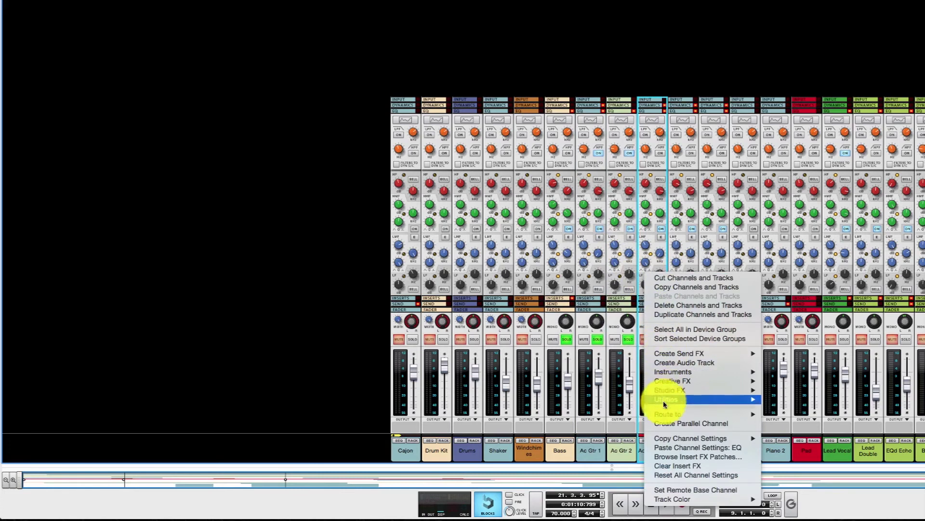
left_click(666, 449)
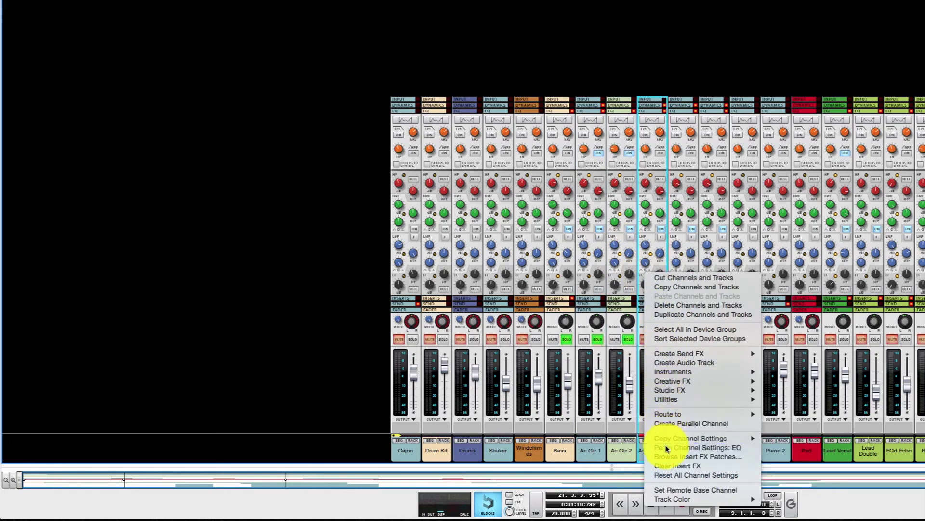
left_click(626, 337)
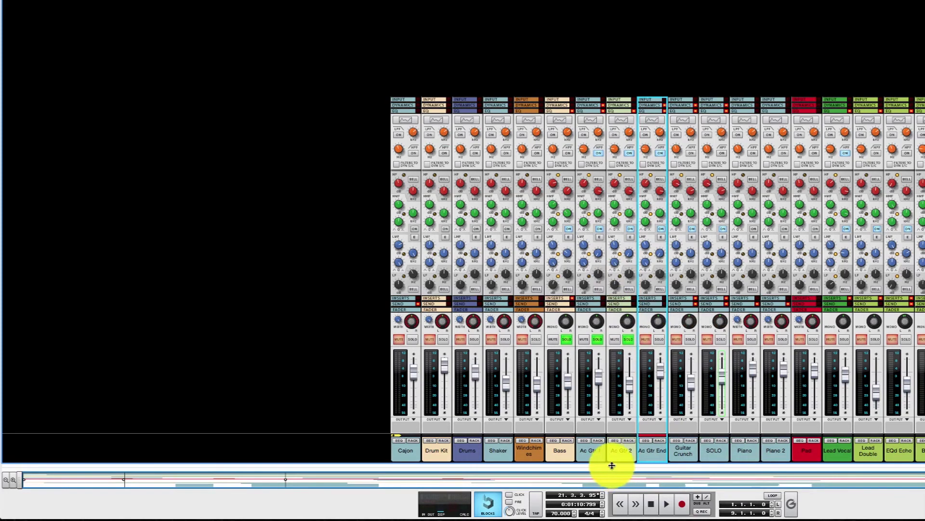
mouse_move(612, 465)
left_mouse_down()
mouse_move(611, 423)
mouse_move(611, 464)
left_mouse_up()
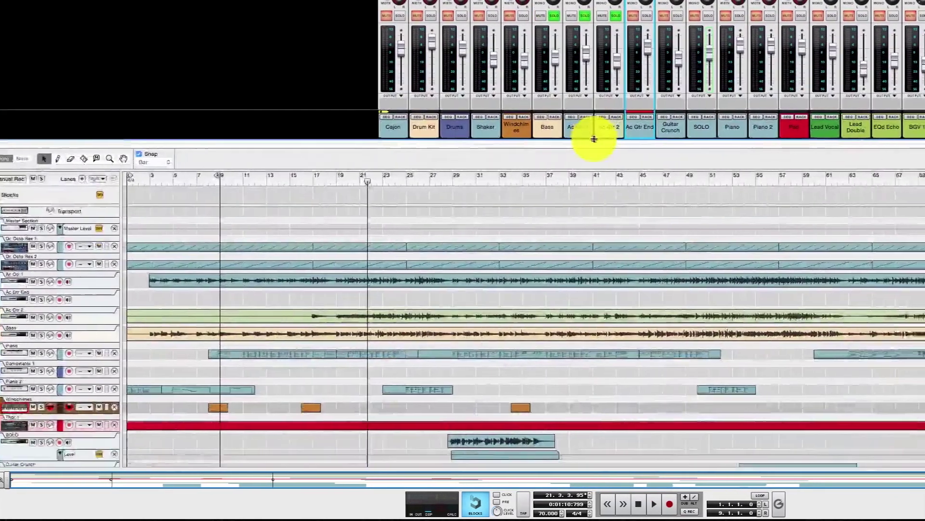
- Reveal the sequencer tracks and play the song's ending from bar 74, then stop
left_click_drag(611, 468, 593, 137)
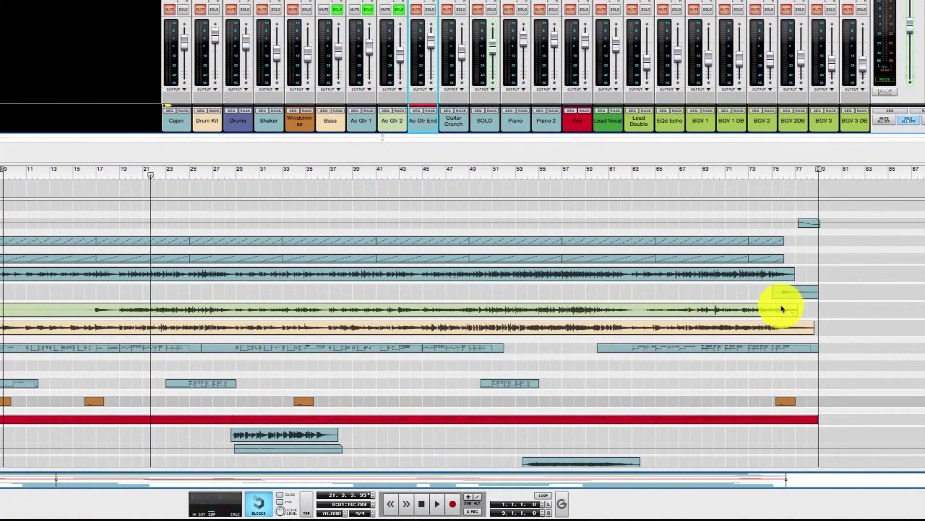
left_click(777, 176)
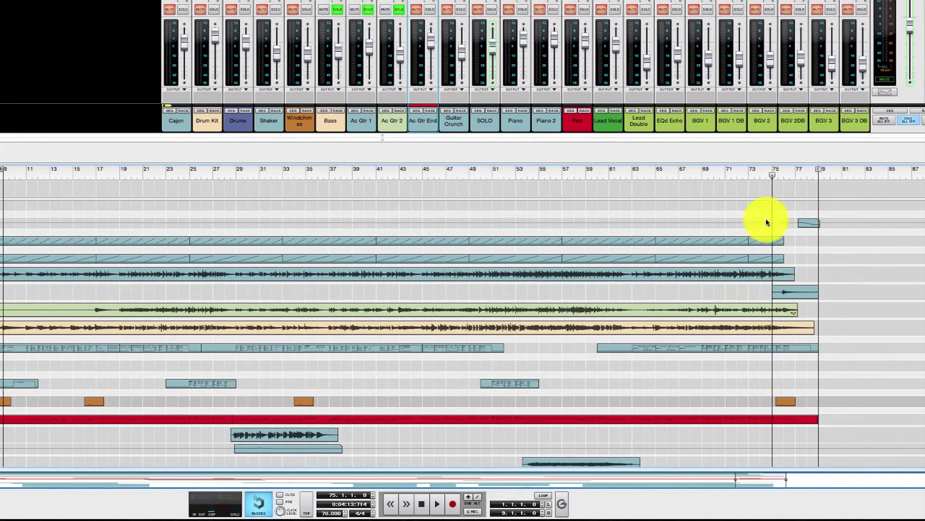
left_click(764, 178)
key("space")
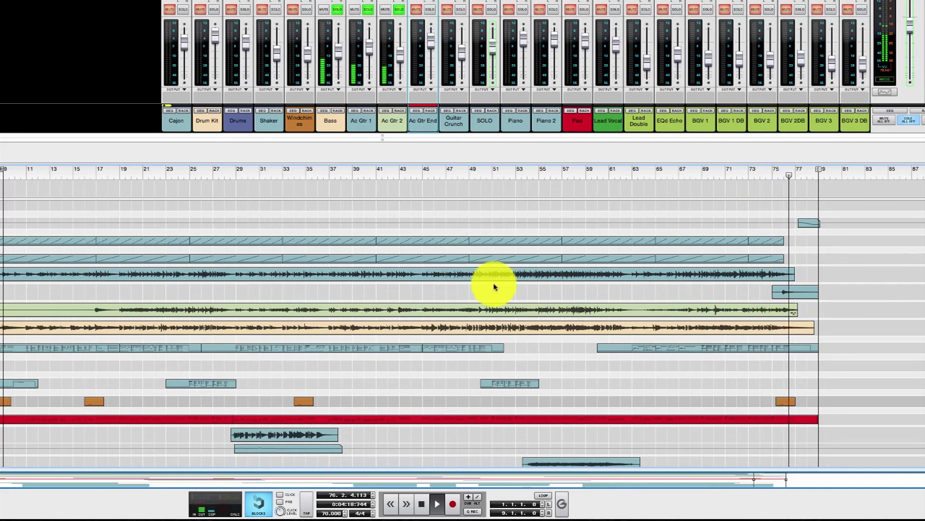
key("space")
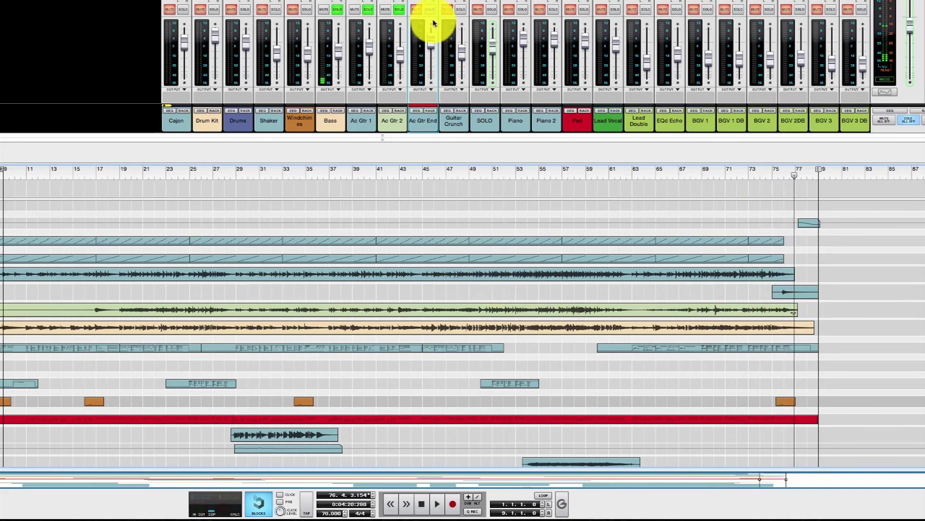
- Solo Ac Gtr End and replay the ending from around bar 75
left_click(430, 10)
left_click(771, 175)
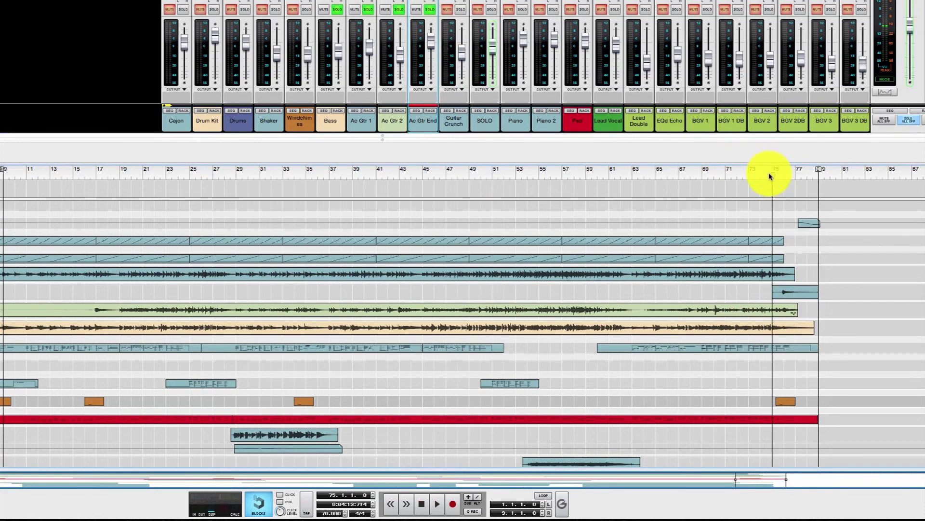
key("space")
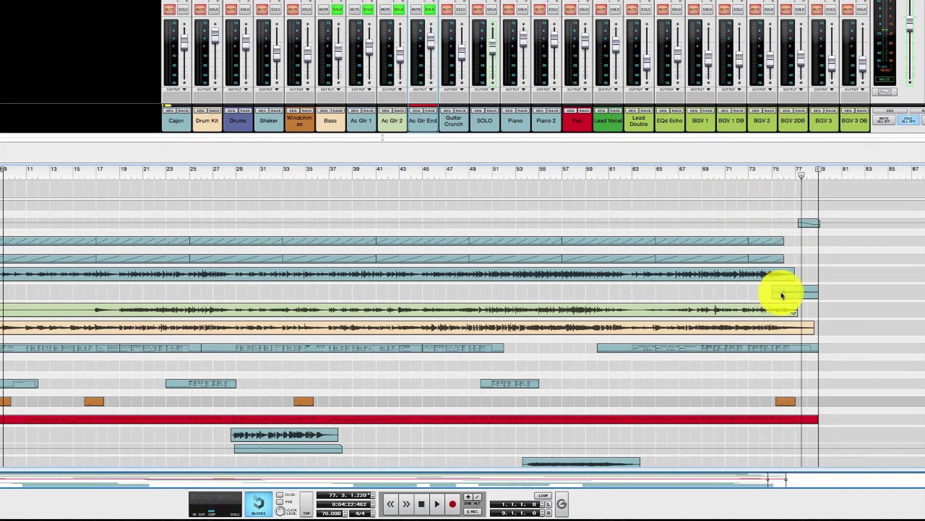
left_click_drag(782, 295, 780, 295)
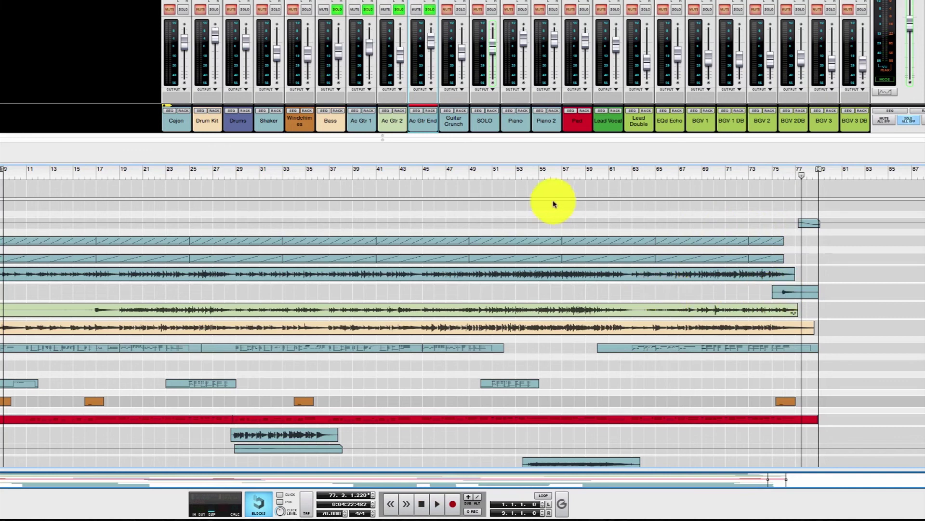
- Unsolo Ac Gtr End, solo Windchimes, Shaker, Drums, Drum Kit and Cajon, and play from the start
left_click(428, 11)
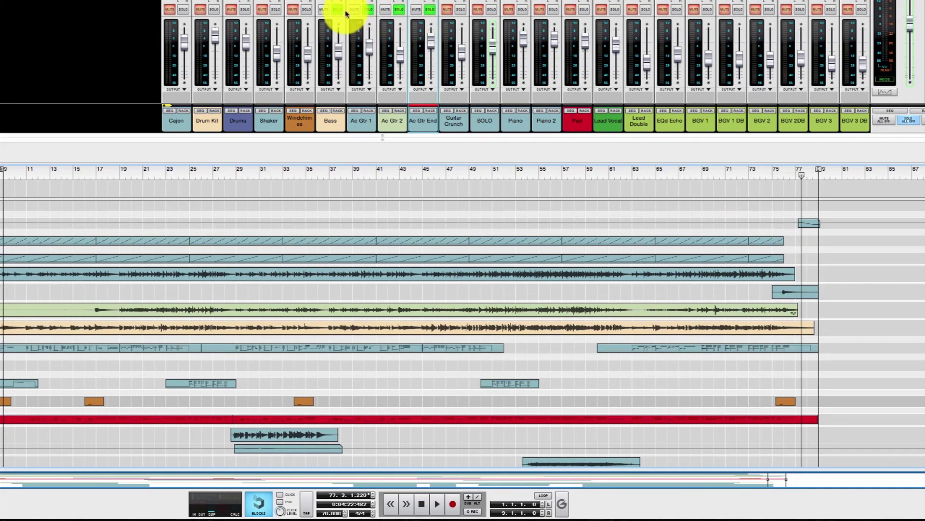
left_click(305, 10)
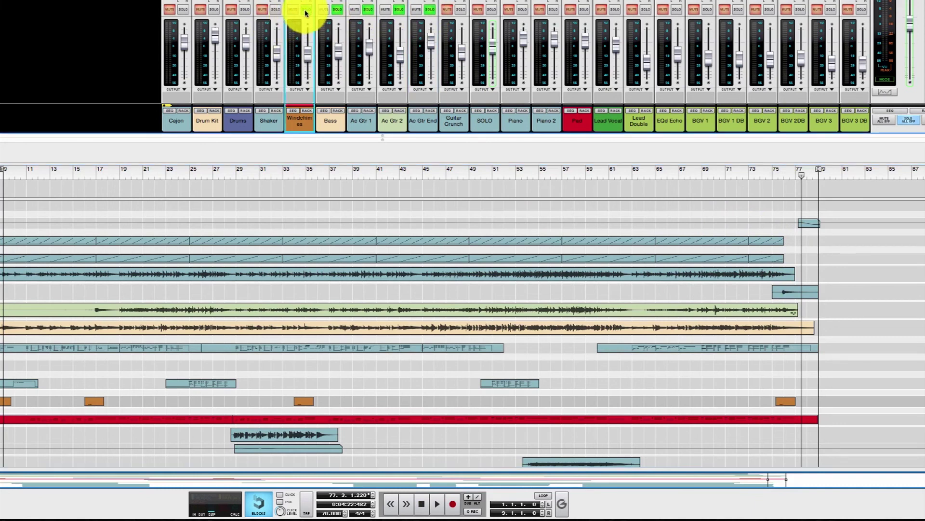
left_click(274, 10)
left_click(245, 10)
left_click(214, 10)
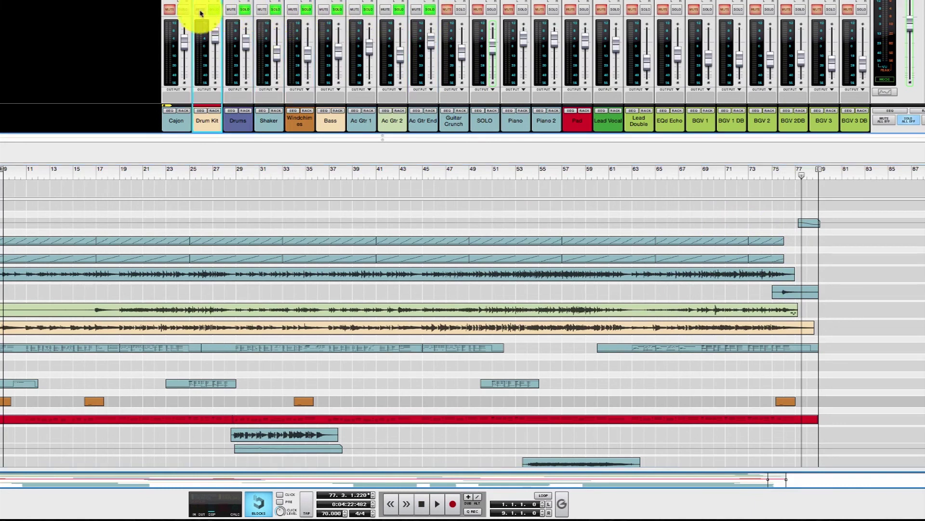
left_click(183, 10)
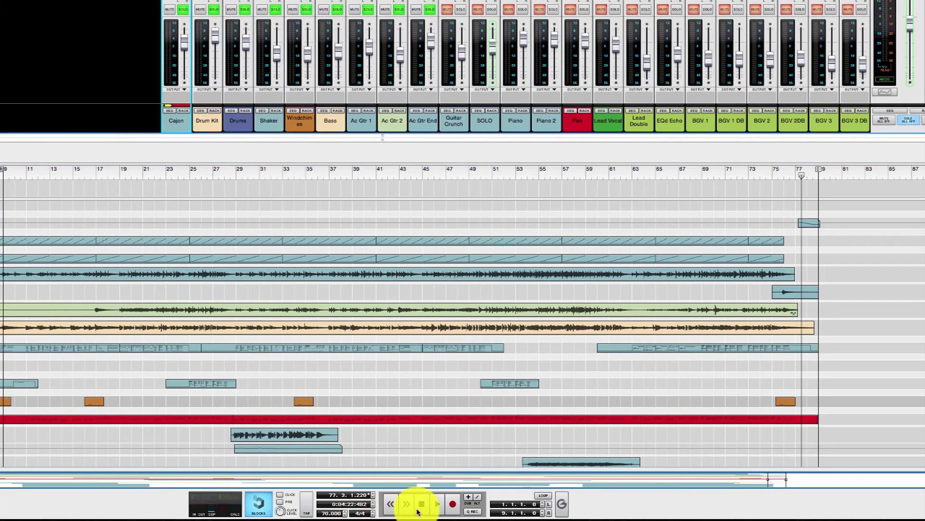
left_click(663, 506)
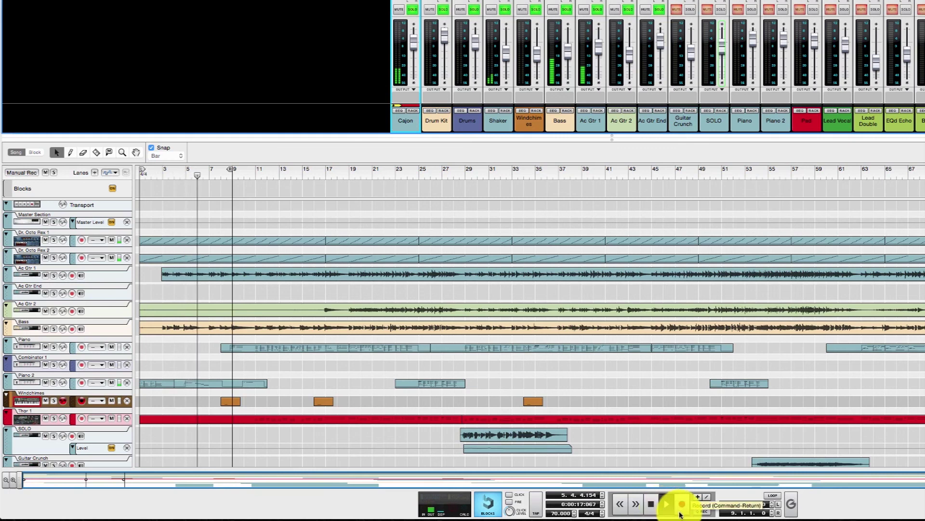
- Stop playback around bar 6 and enlarge the mixer to show the full channel strips
left_click(652, 506)
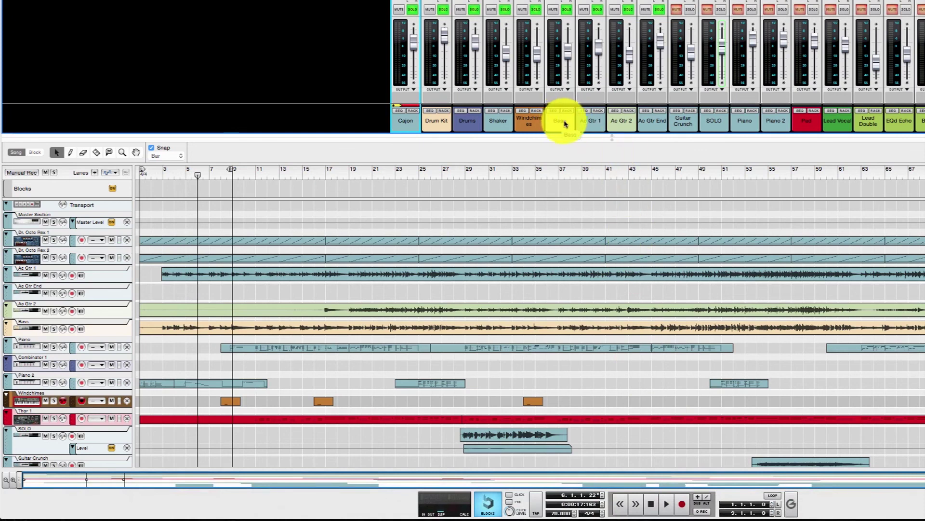
mouse_move(565, 124)
left_mouse_down()
mouse_move(617, 147)
mouse_move(611, 464)
left_mouse_up()
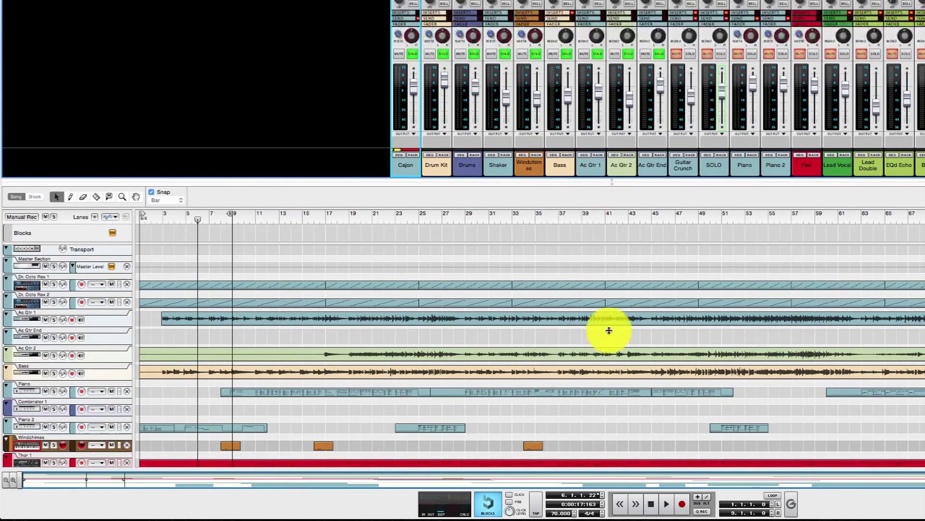